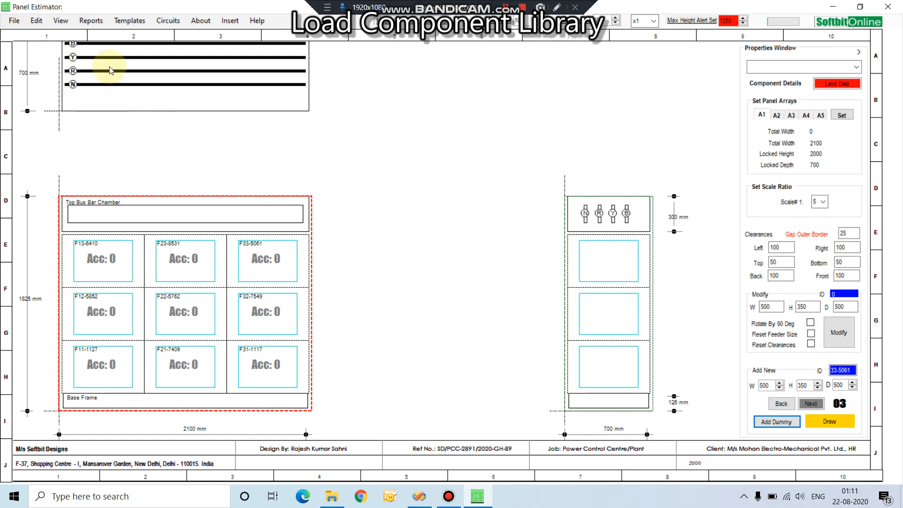
Step: Open the component library using the Selective (Free) database and check its still-empty component list
left_click(64, 23)
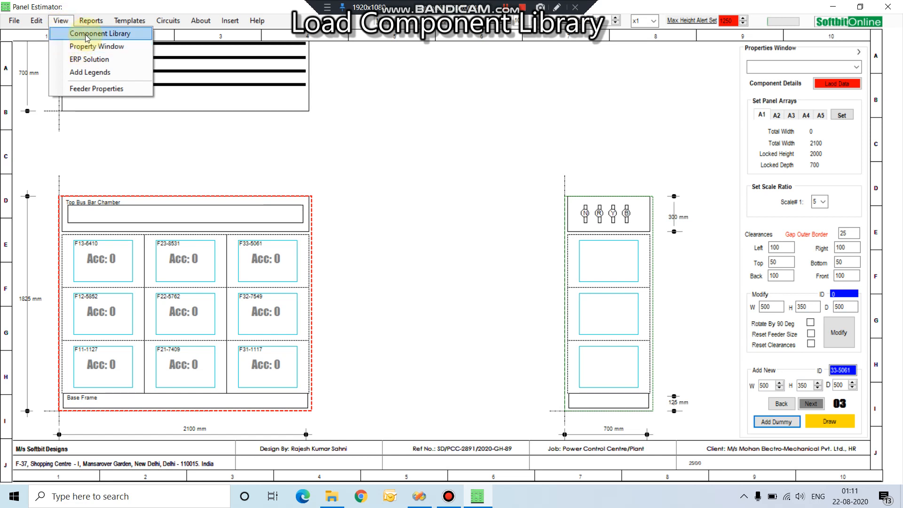
left_click(85, 34)
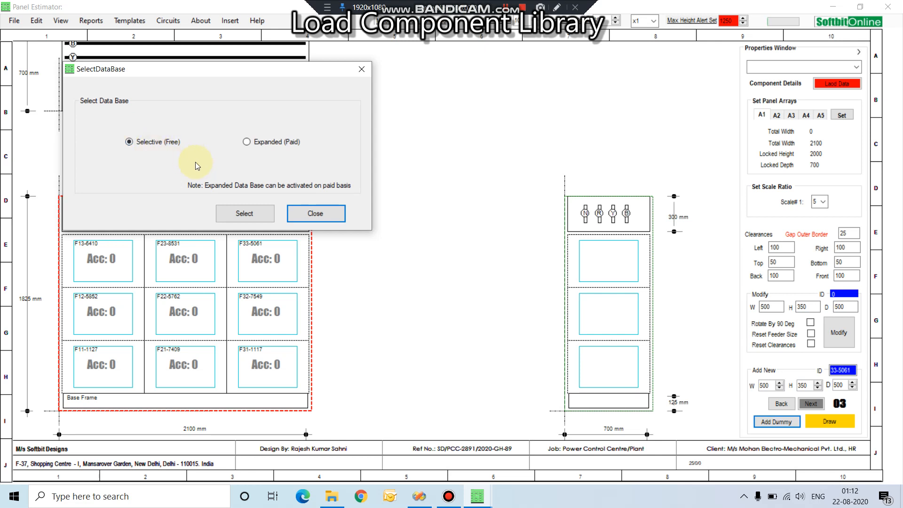
left_click(244, 213)
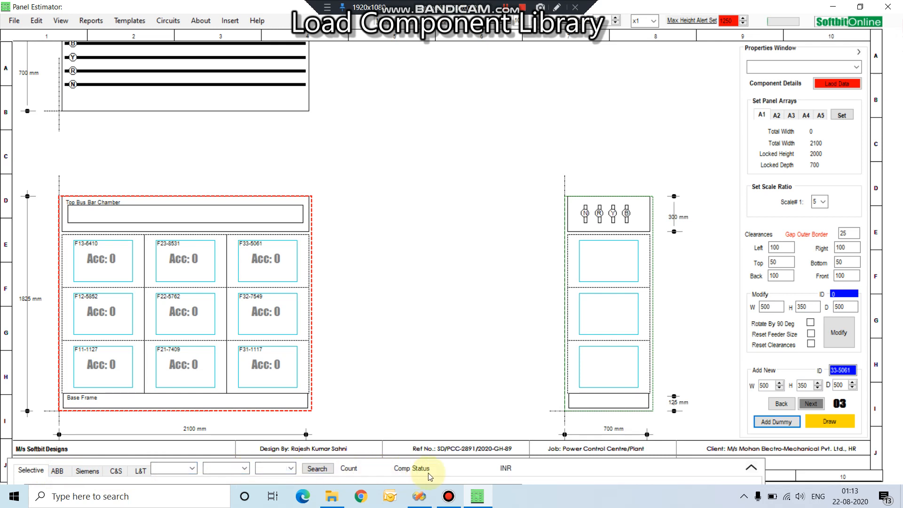
left_click(751, 469)
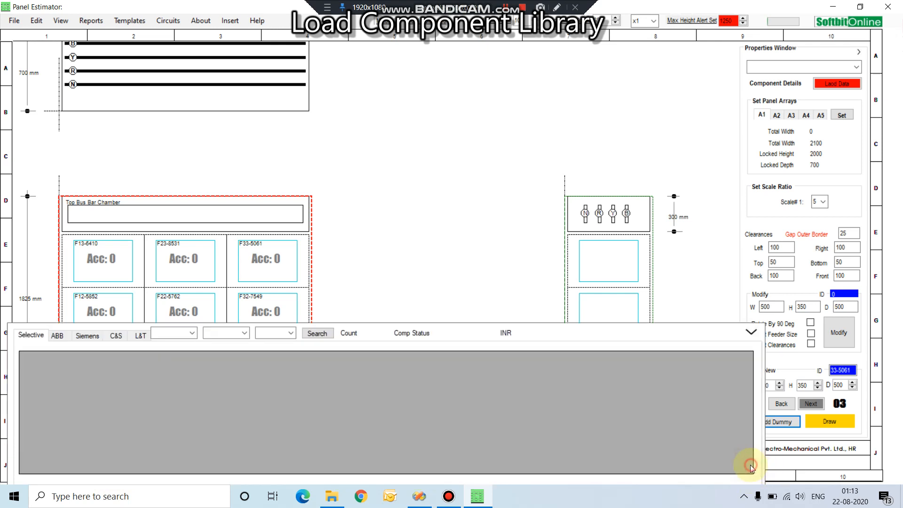
left_click(751, 333)
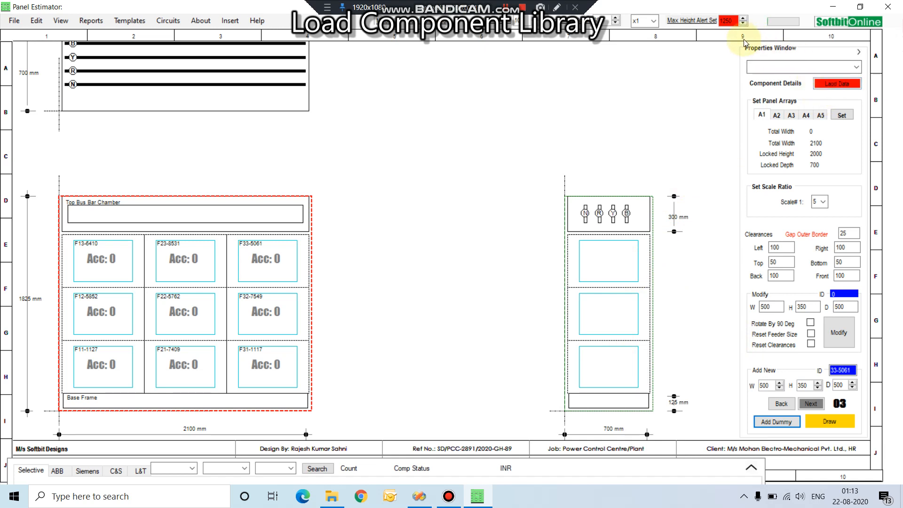
Step: Load the component details data and view the ammeter entries in the library list
left_click(827, 88)
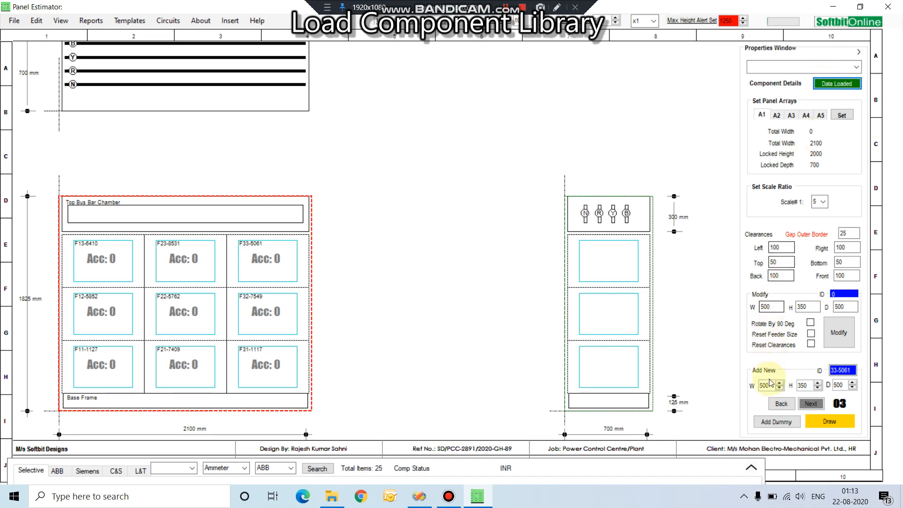
left_click(751, 469)
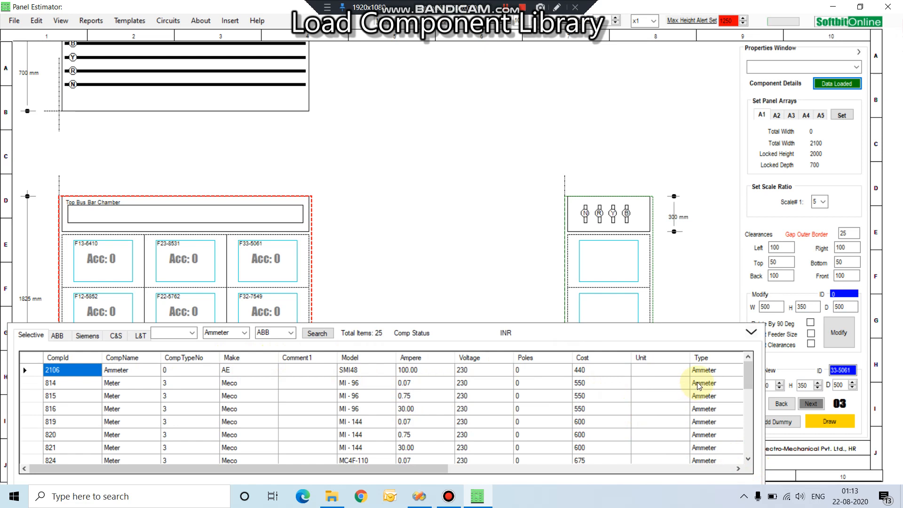
left_click(751, 333)
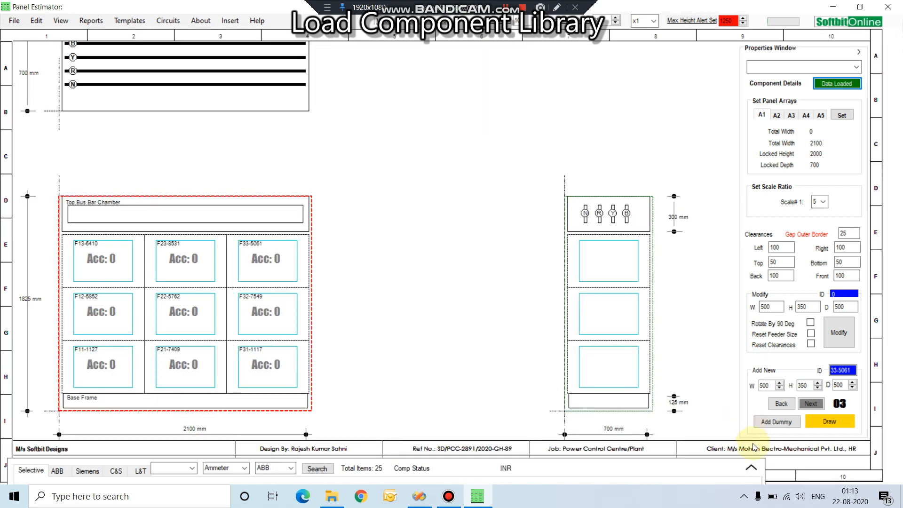
left_click(752, 468)
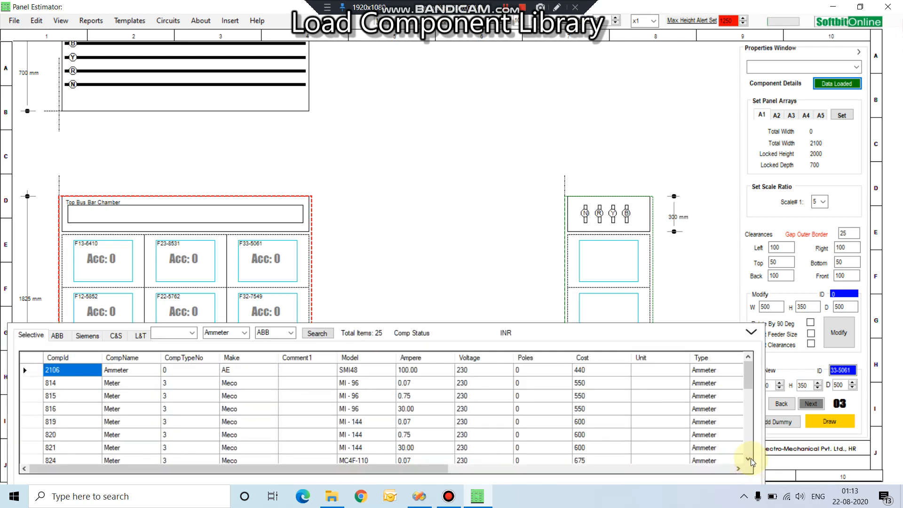
left_click(751, 333)
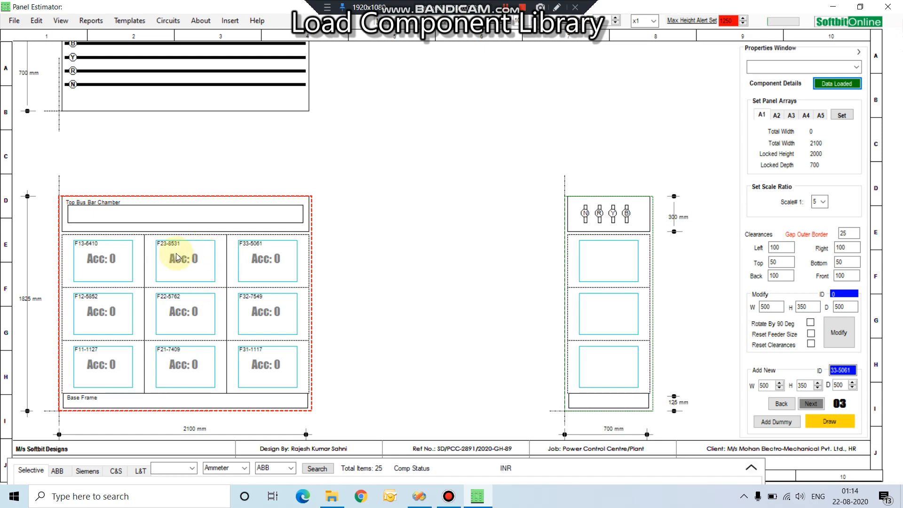
Step: Select the centre feeder F22-5762, start Insert Switchgear for it and show the switchgear list
left_click(119, 350)
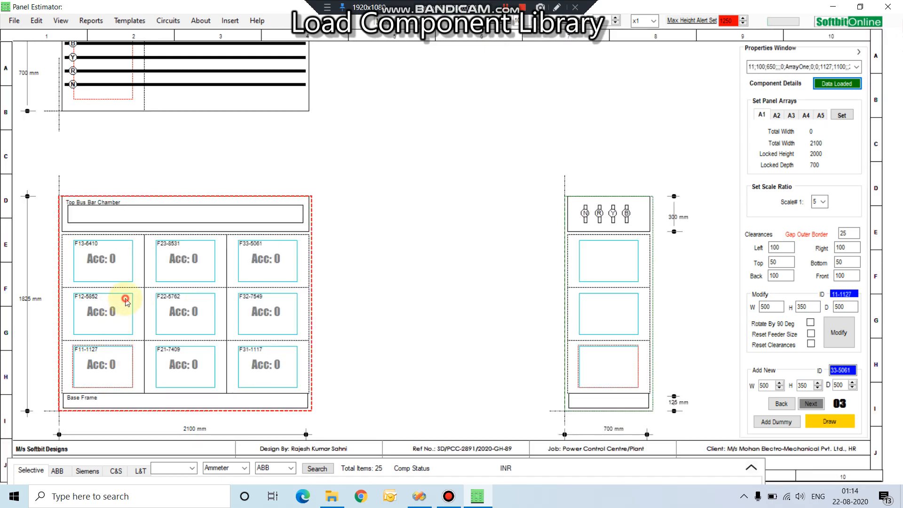
left_click(131, 258)
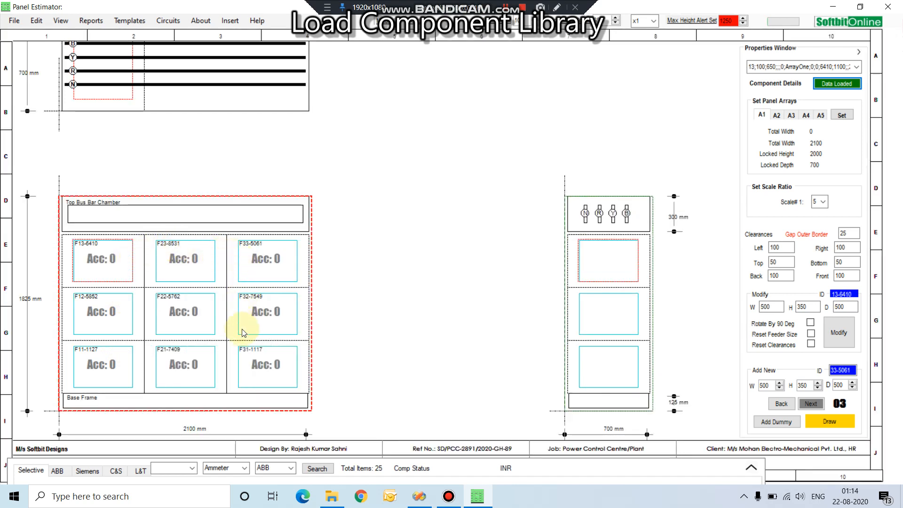
left_click(203, 299)
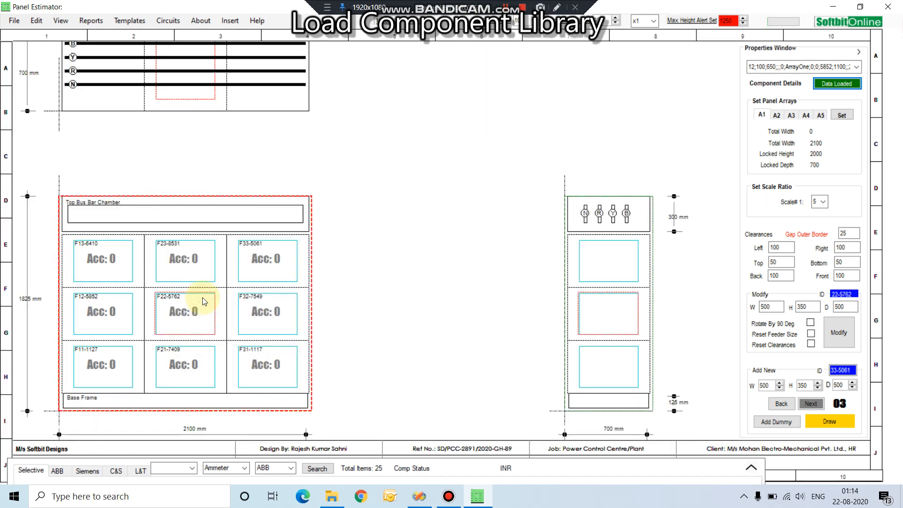
right_click(203, 301)
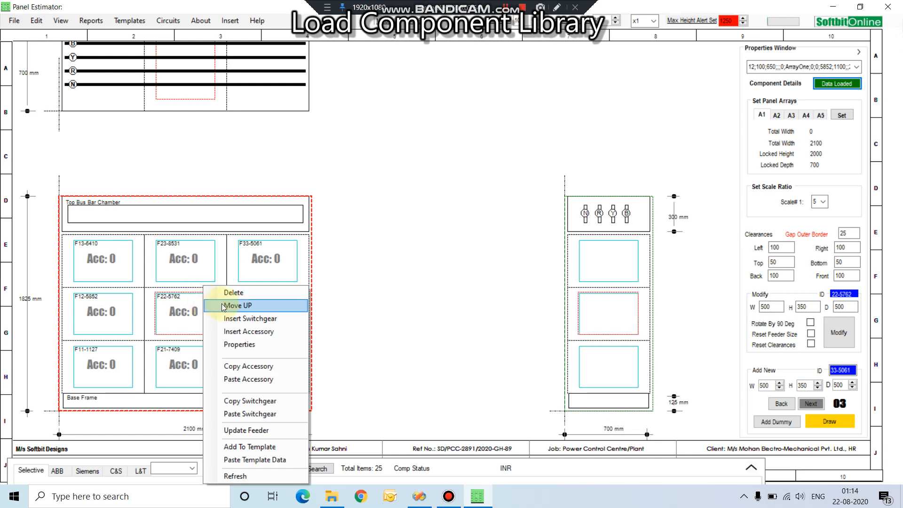
left_click(239, 319)
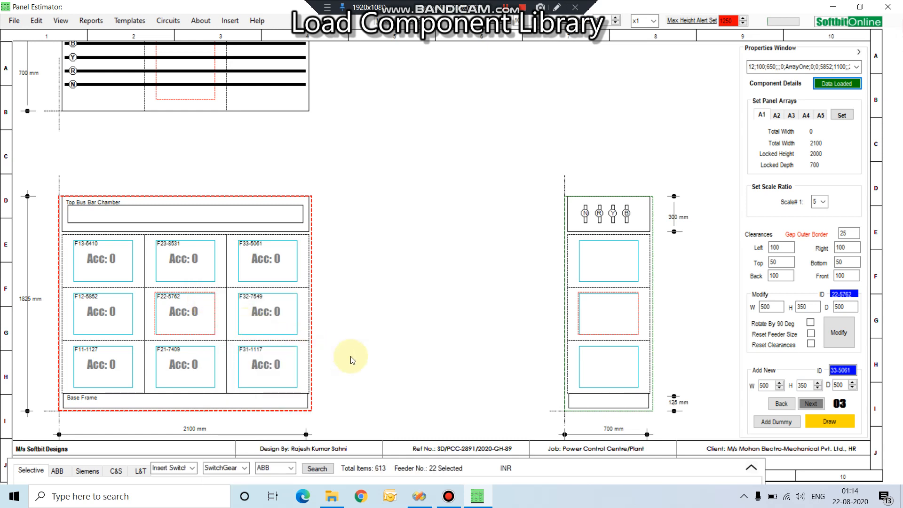
left_click(749, 467)
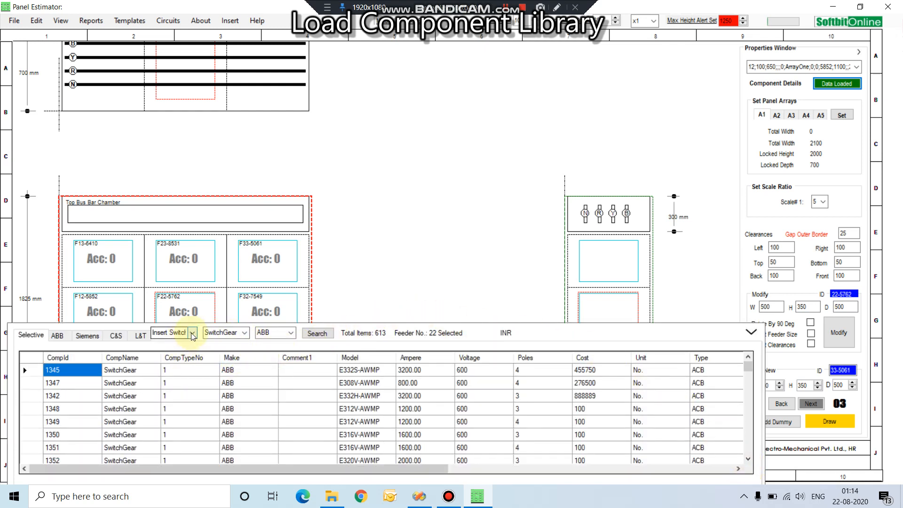
Step: Filter the component library to the SwitchGear category and the make L&T
left_click(243, 332)
left_click(231, 451)
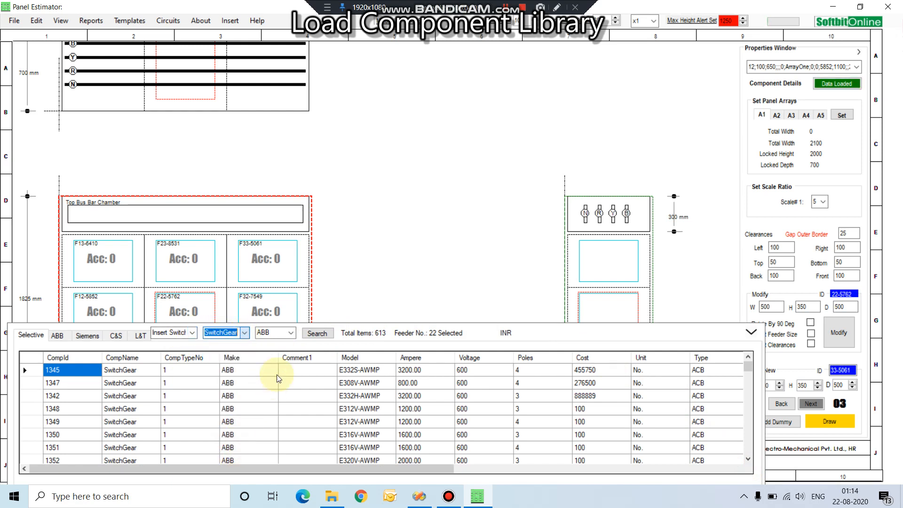
left_click(291, 333)
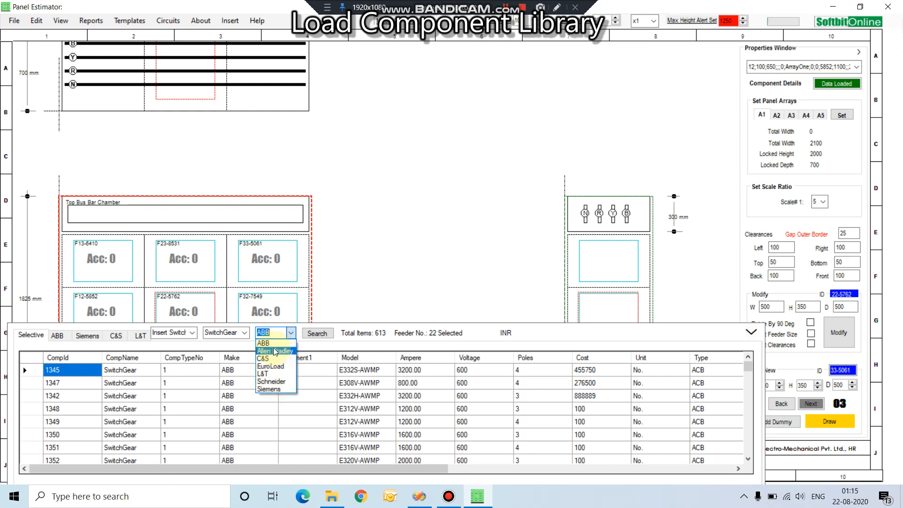
left_click(272, 374)
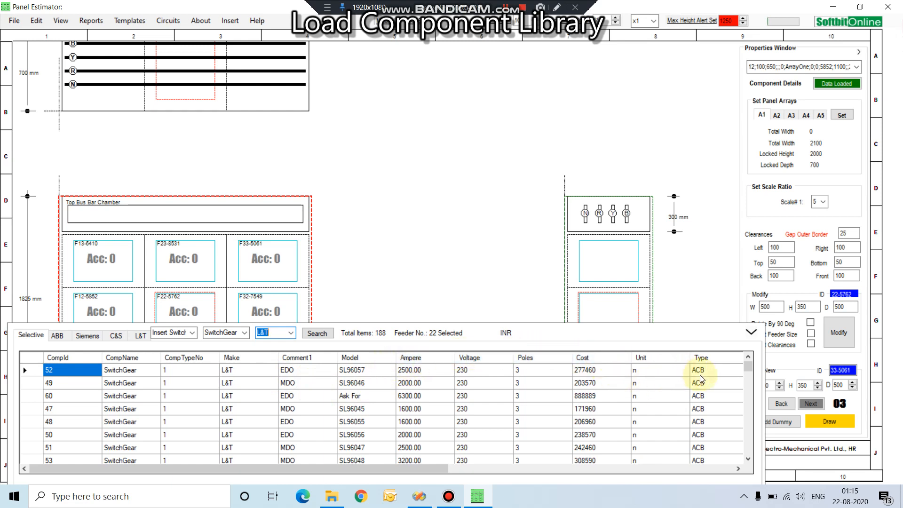
Step: Try to insert the four-pole 1000 A L&T ACB, model SL96073, into feeder 22
scroll(748, 366, "down", 20)
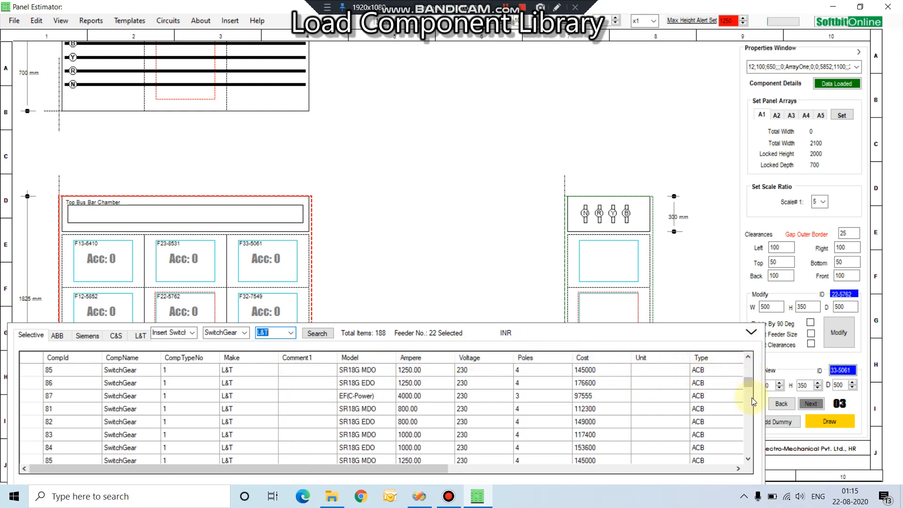
scroll(746, 438, "down", 5)
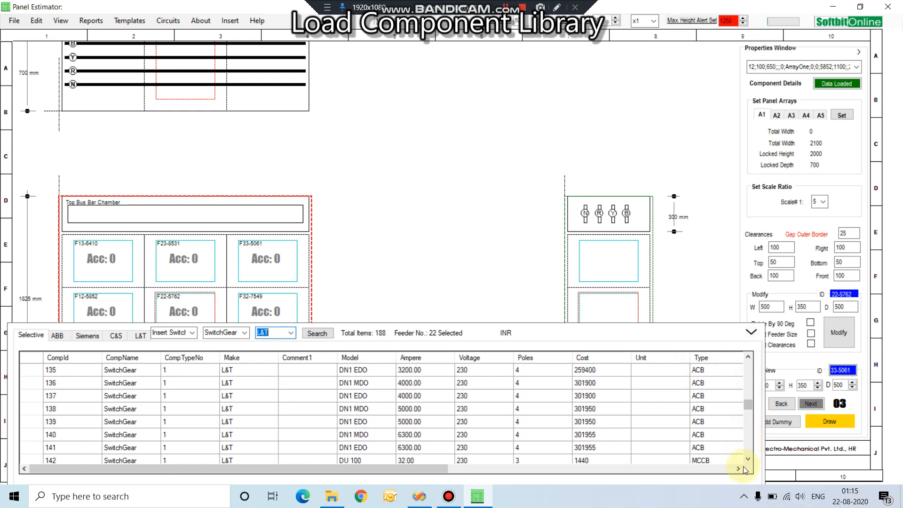
scroll(747, 458, "down", 5)
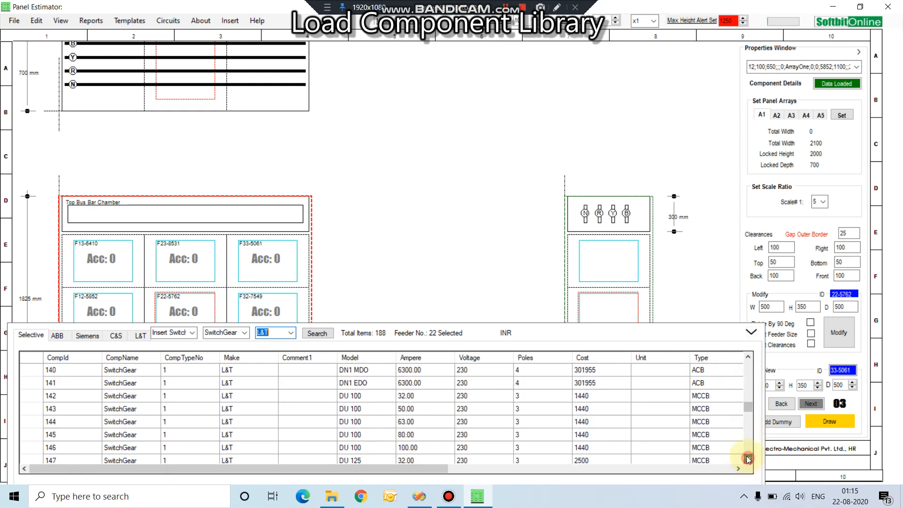
left_click_drag(744, 415, 745, 459)
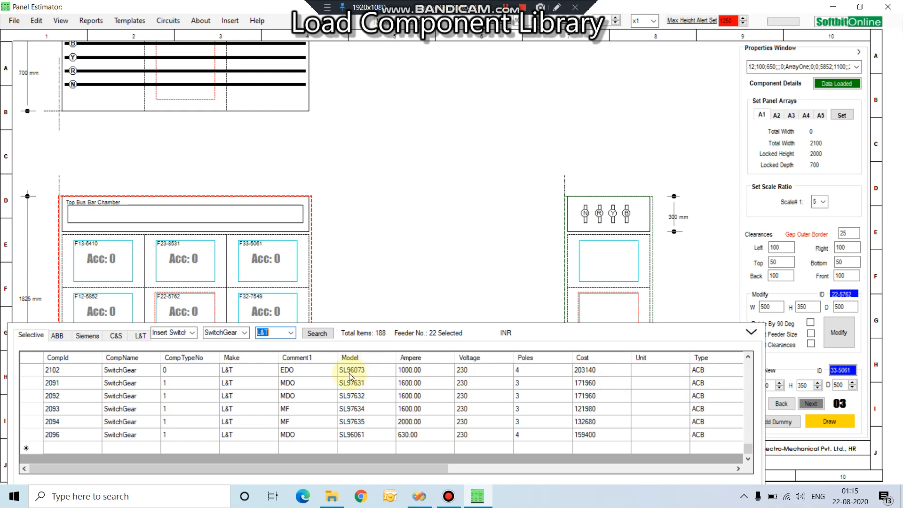
left_click(130, 371)
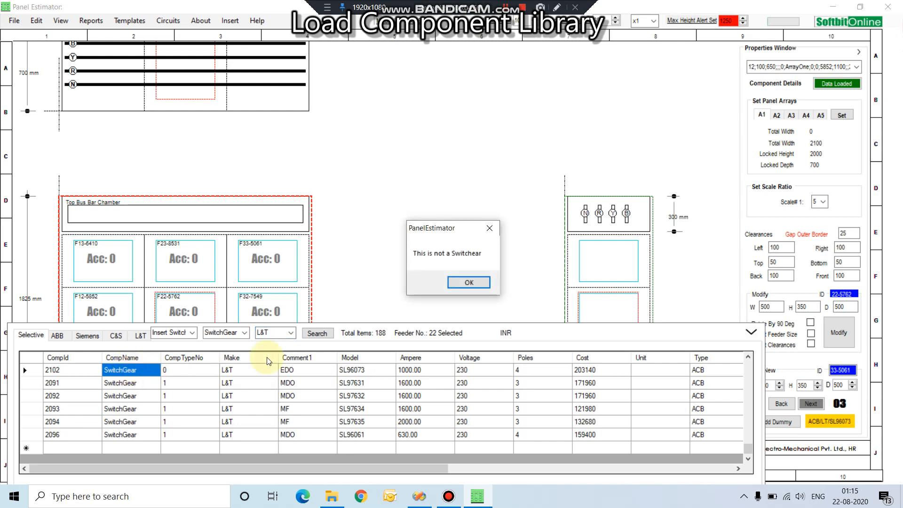
left_click(470, 282)
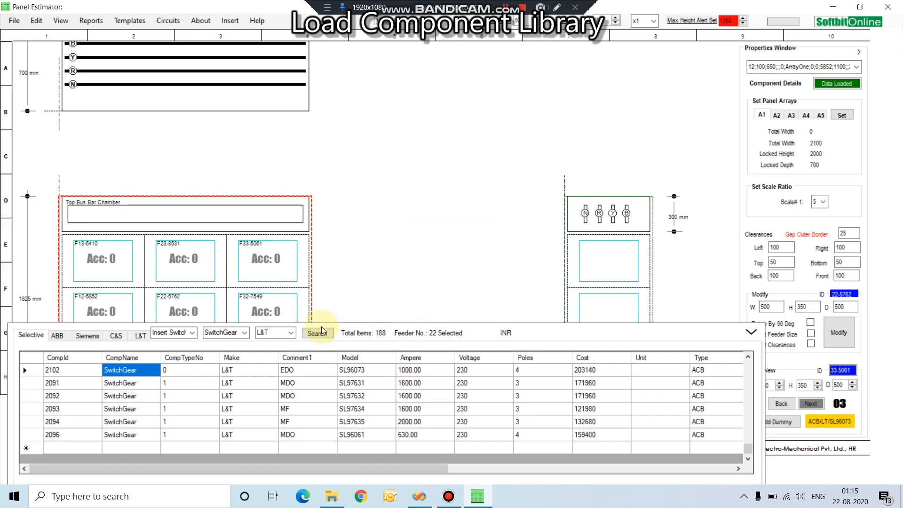
Step: Reselect Insert Switchgear with the SwitchGear category and search the library again for L&T components
left_click(194, 335)
left_click(182, 343)
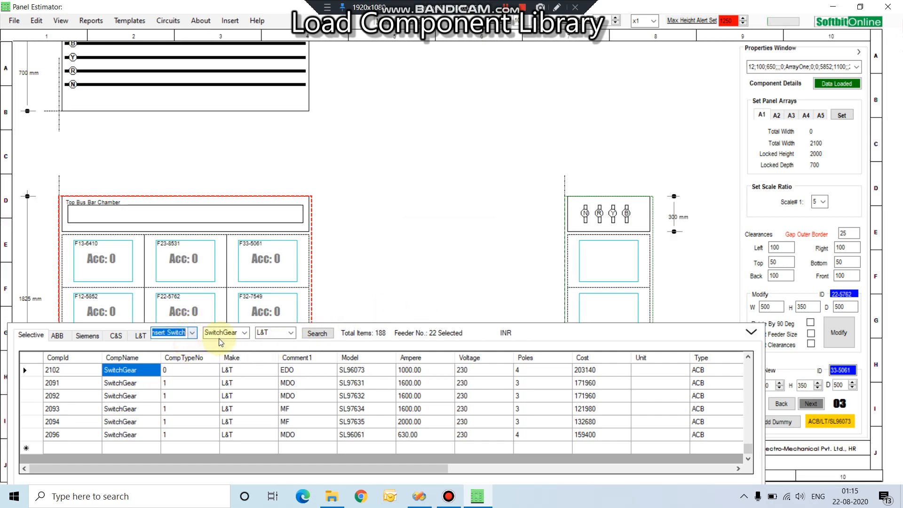
left_click(242, 332)
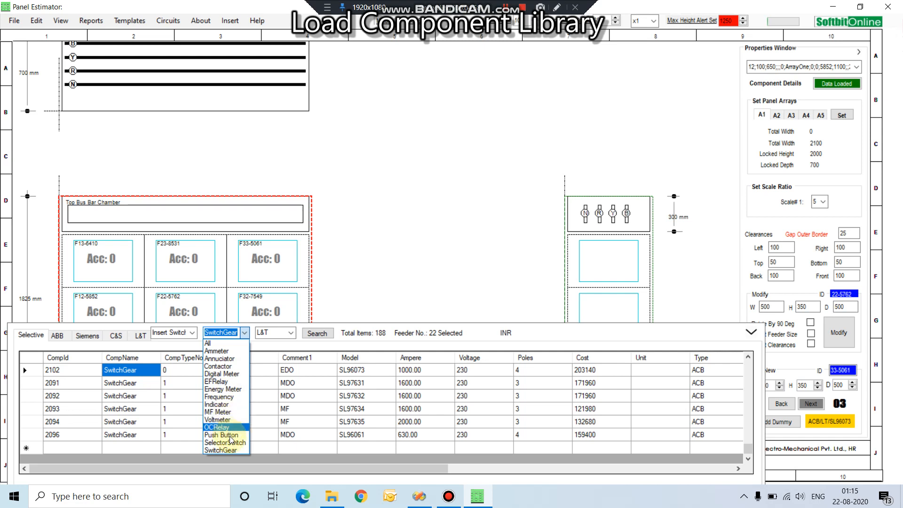
left_click(227, 451)
left_click(314, 333)
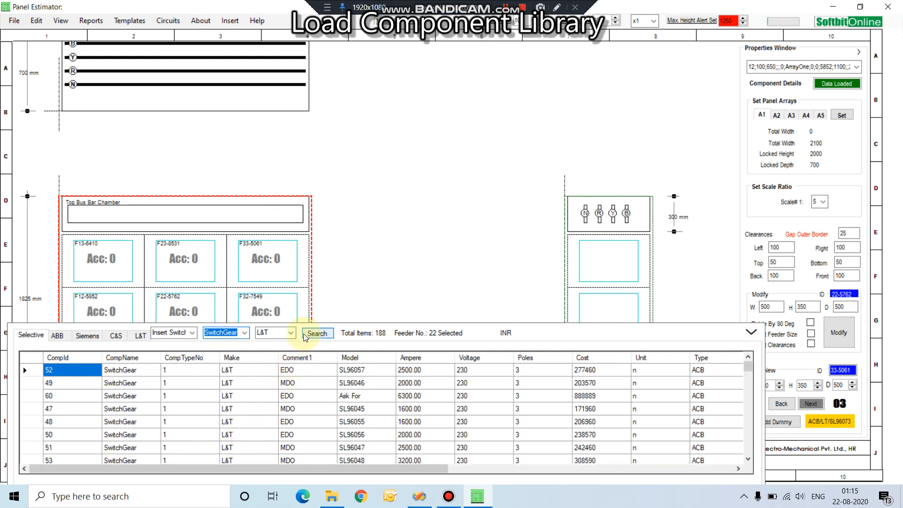
left_click(312, 334)
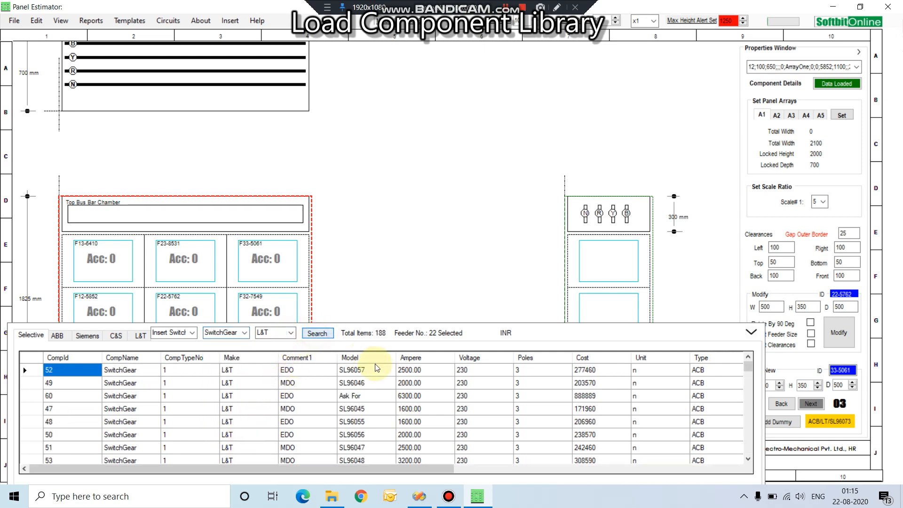
Step: Insert the three-pole 1000 A L&T ACB, model SL93294OOOA, into feeder 22 and close its component properties
scroll(409, 395, "down", 2)
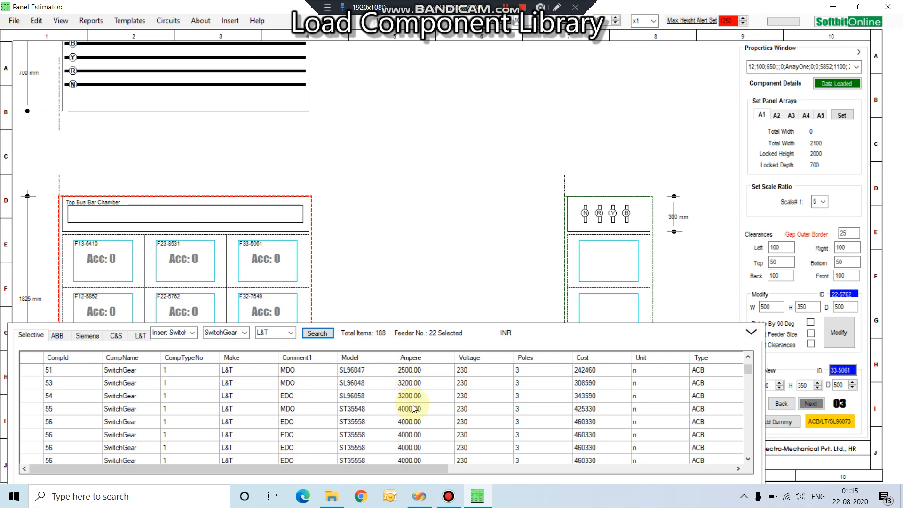
scroll(412, 408, "down", 4)
left_click(407, 422)
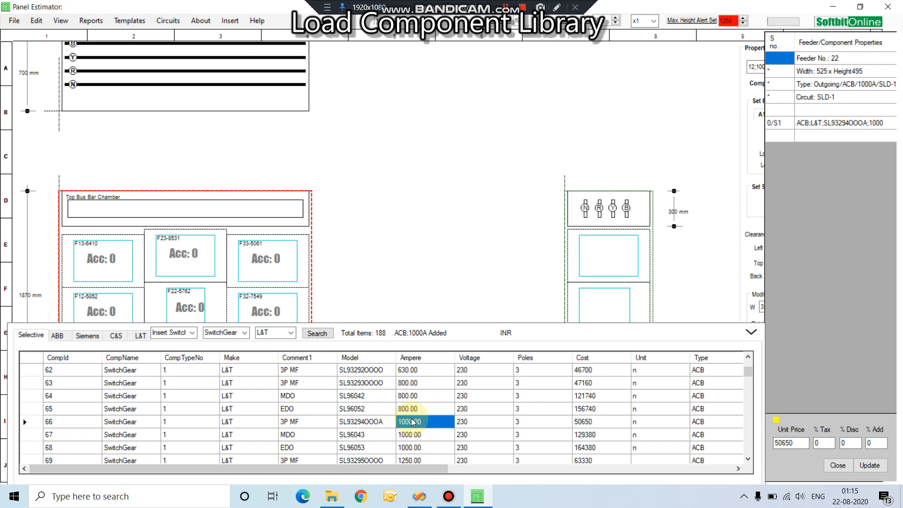
left_click(428, 423)
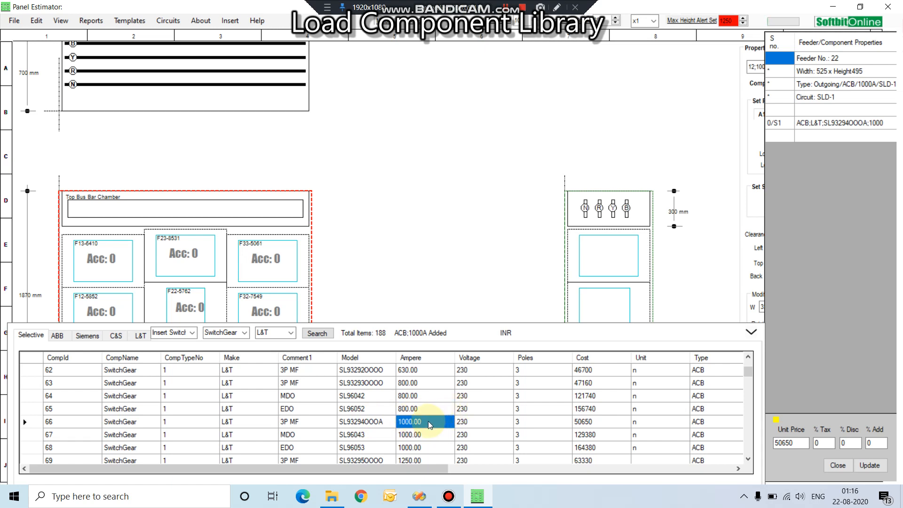
left_click(752, 334)
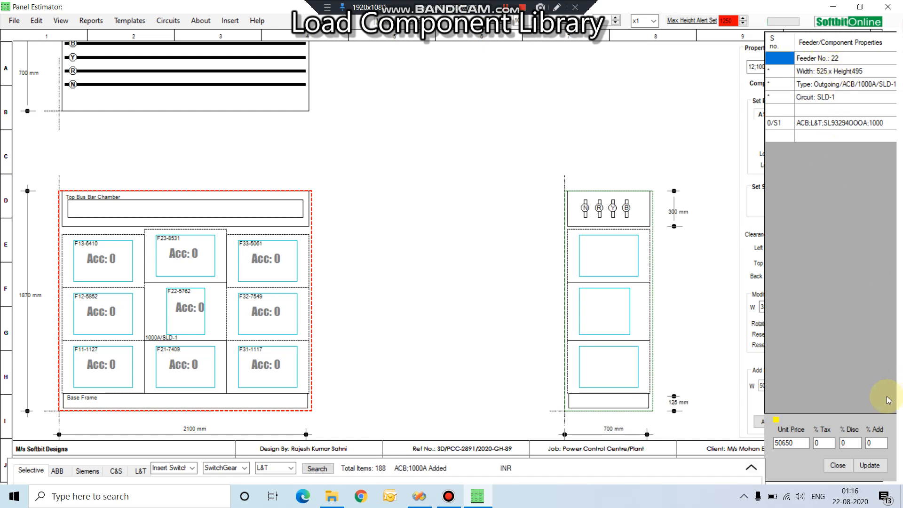
left_click(836, 465)
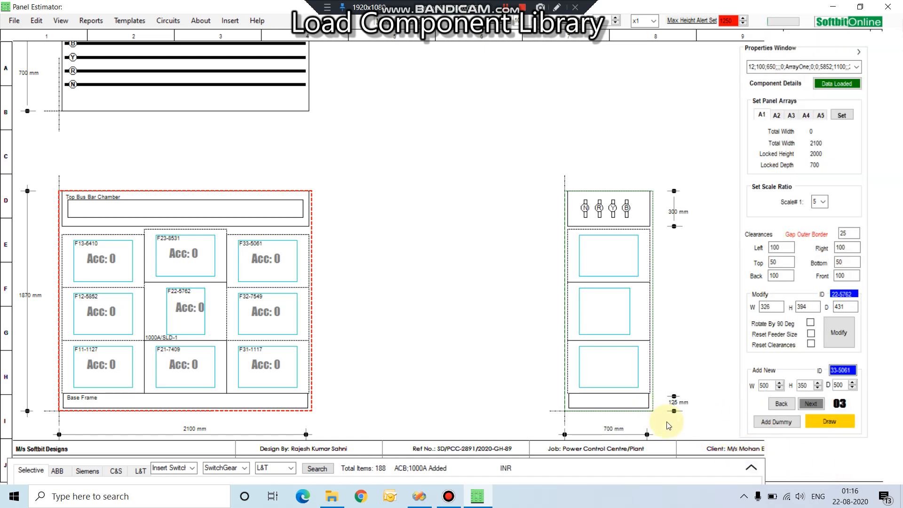
Step: Reopen the switchgear list, pick the 800 A L&T MDO ACB, model SL96042, and collapse the list
left_click(750, 468)
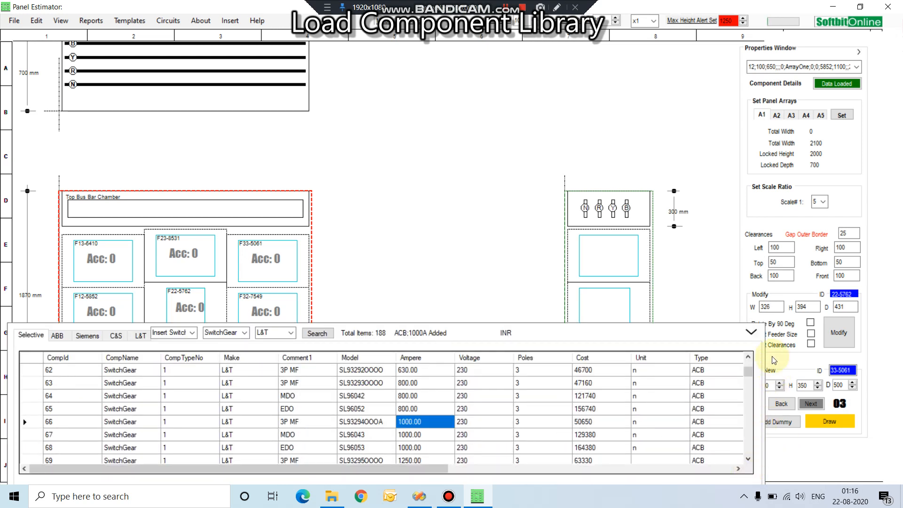
left_click(414, 410)
left_click(414, 397)
left_click(415, 384)
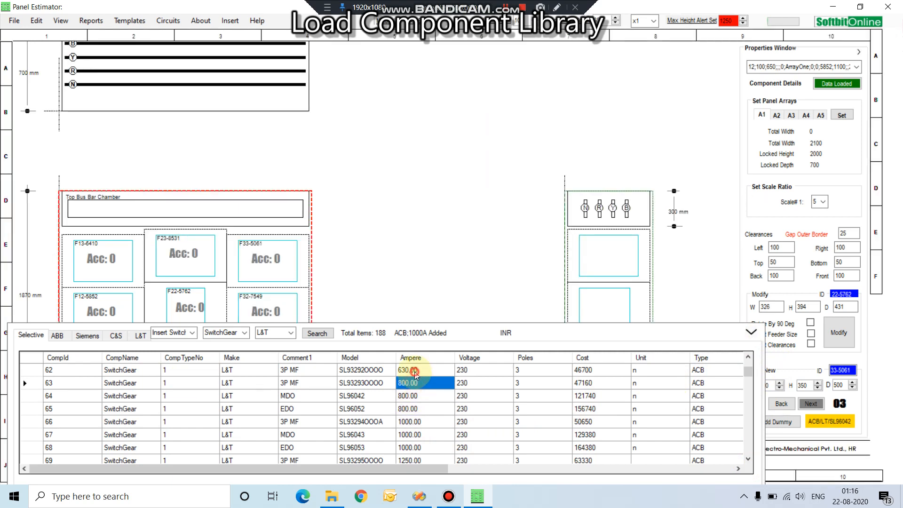
left_click(415, 371)
left_click(411, 396)
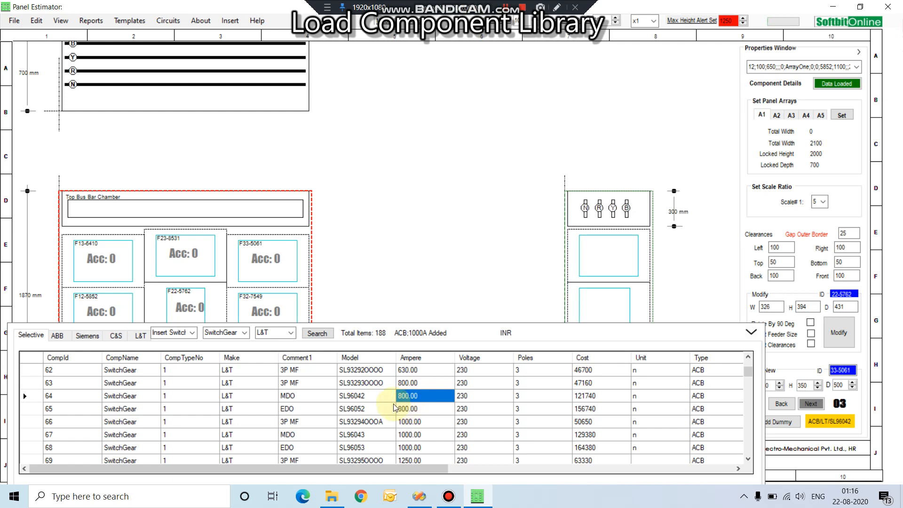
left_click(369, 396)
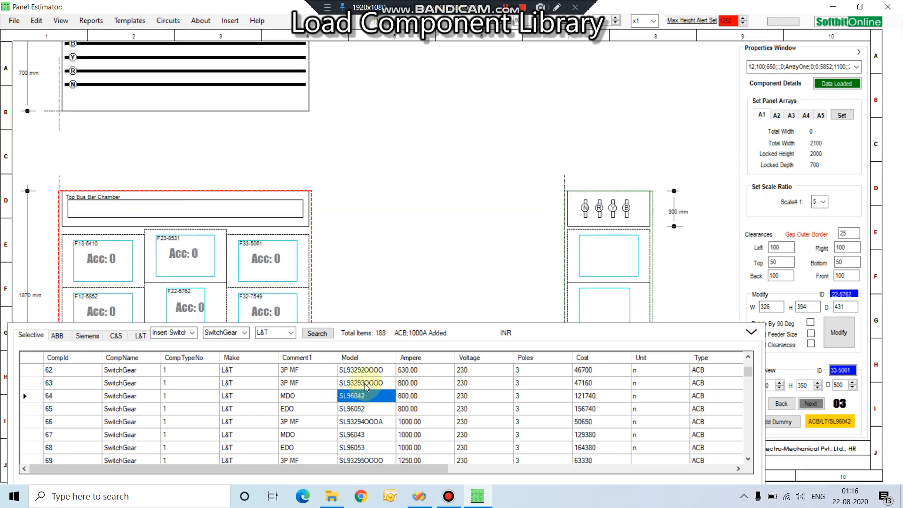
left_click(406, 398)
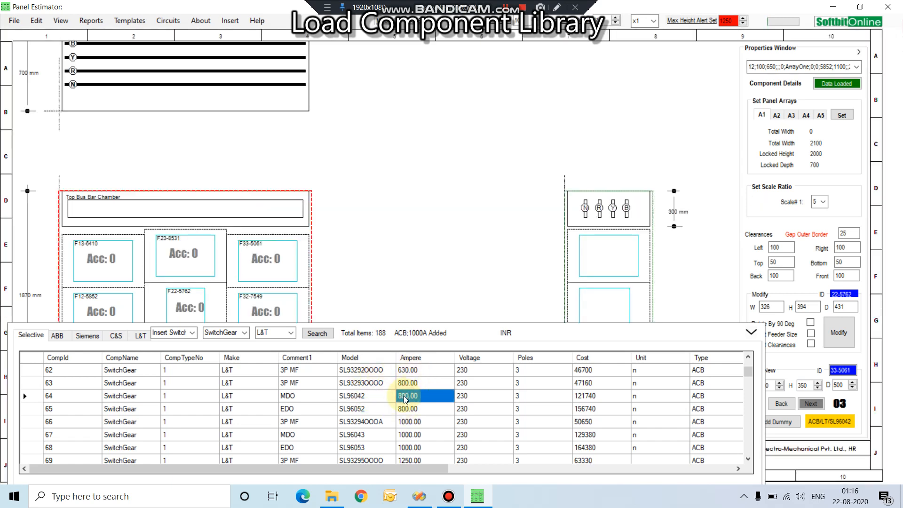
left_click(750, 334)
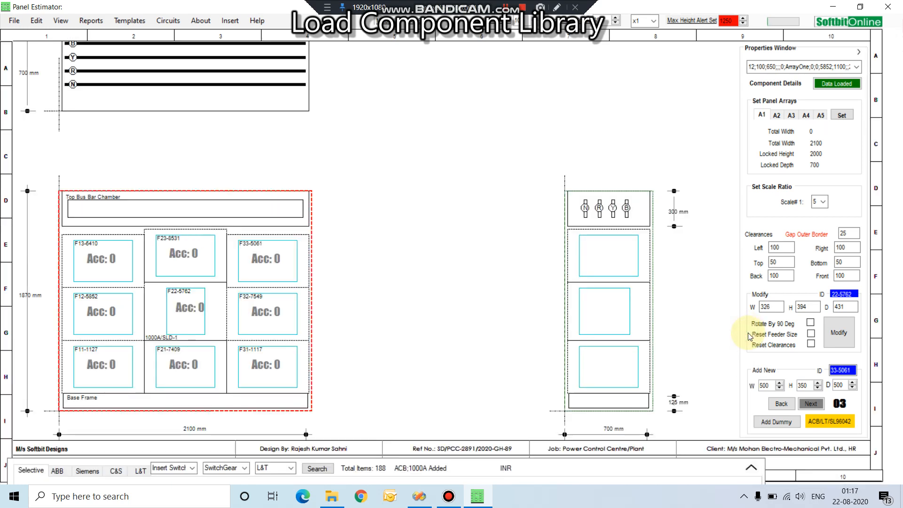